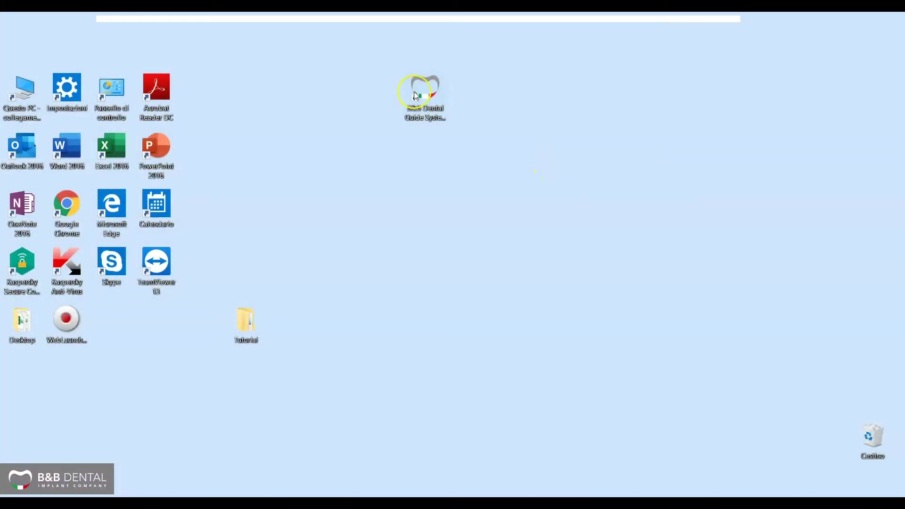
# Launch B&B Dental Guide System and load the DICOM folder from Desktop\Tutorial\CASE 1 as a new case
pyautogui.doubleClick(432, 95)
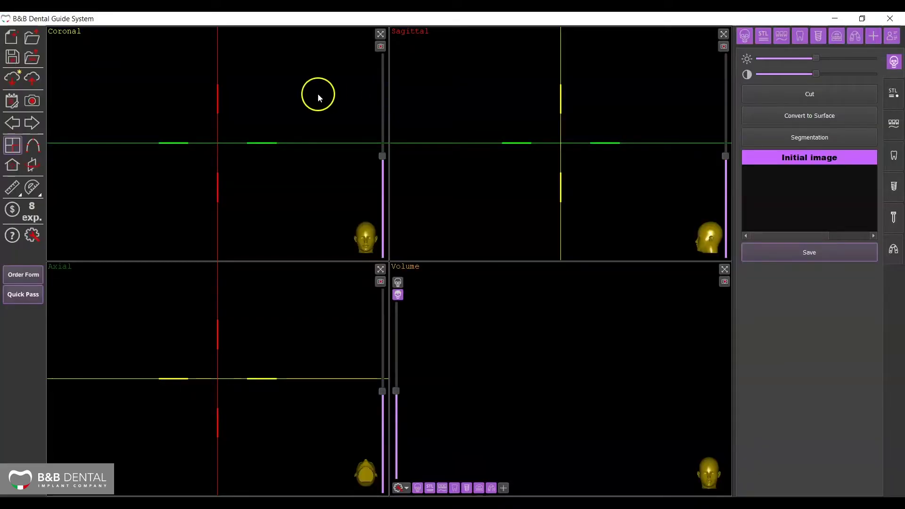
pyautogui.click(13, 37)
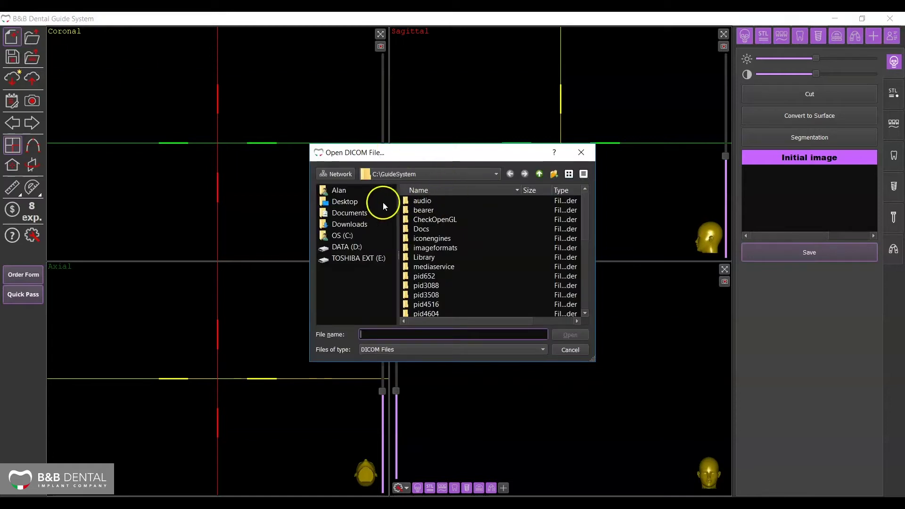
pyautogui.click(343, 206)
pyautogui.doubleClick(430, 212)
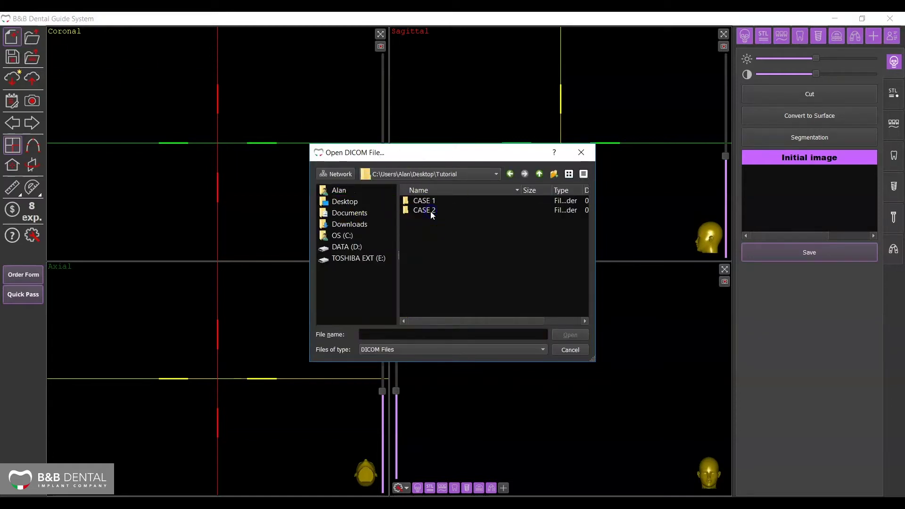
pyautogui.doubleClick(424, 201)
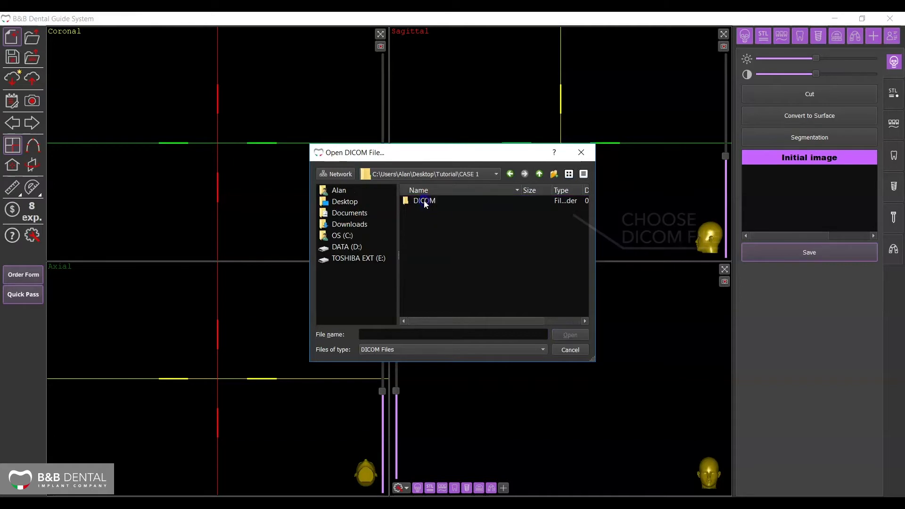
pyautogui.click(425, 202)
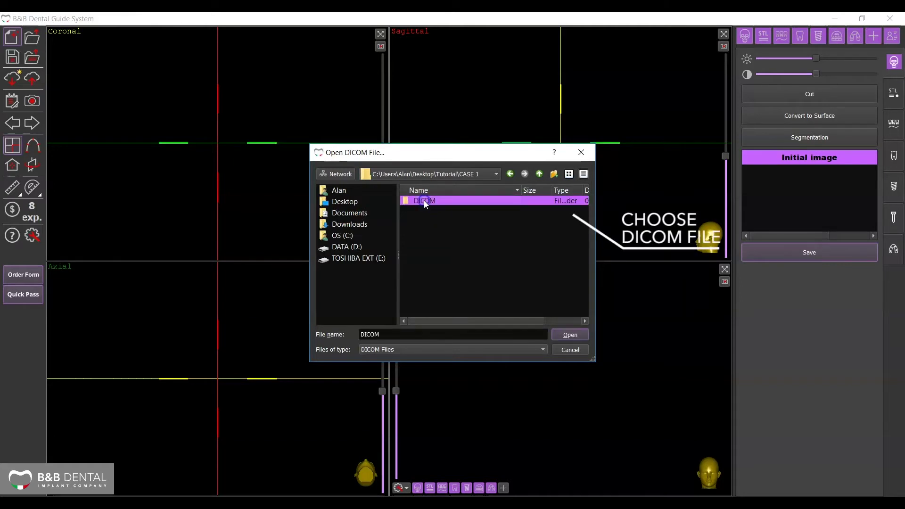
pyautogui.click(570, 335)
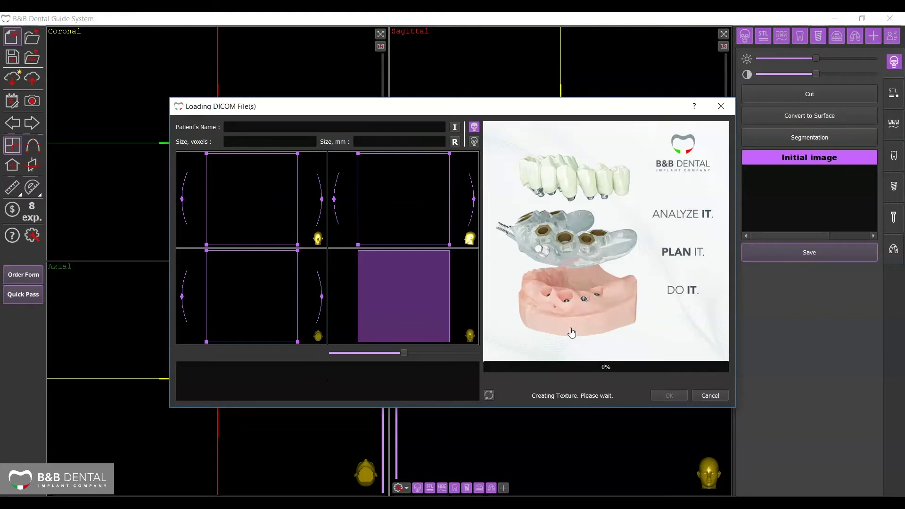
# Lower the upper boundary of the region of interest to crop off part of the upper teeth
pyautogui.click(472, 213)
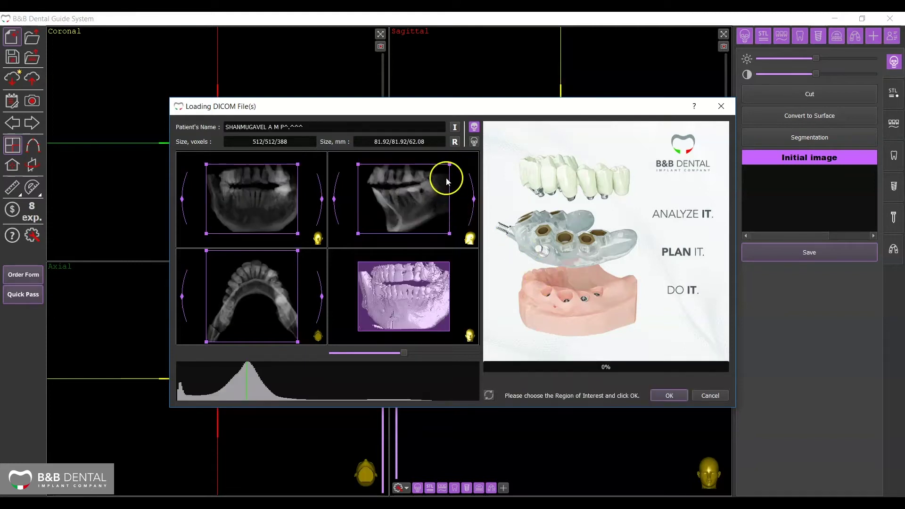
pyautogui.moveTo(473, 199); pyautogui.dragTo(474, 209)
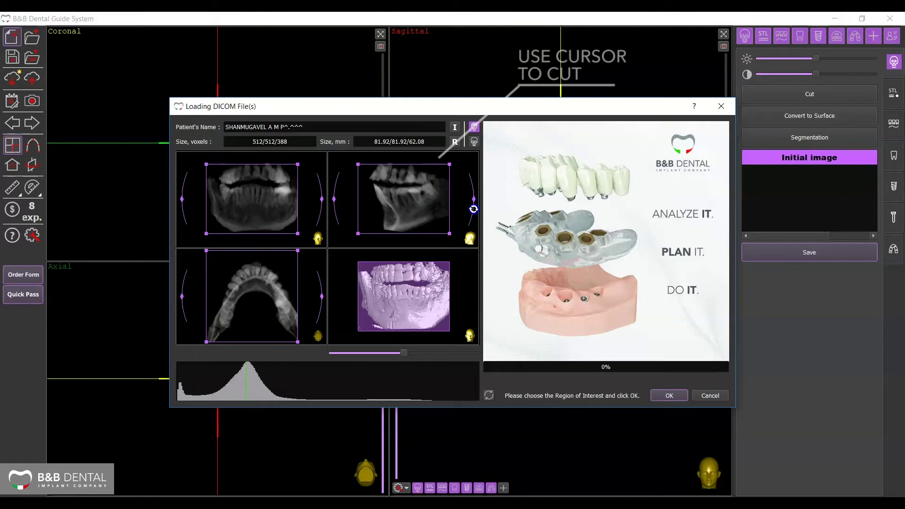
pyautogui.click(444, 180)
pyautogui.moveTo(431, 165); pyautogui.dragTo(435, 176)
pyautogui.click(410, 229)
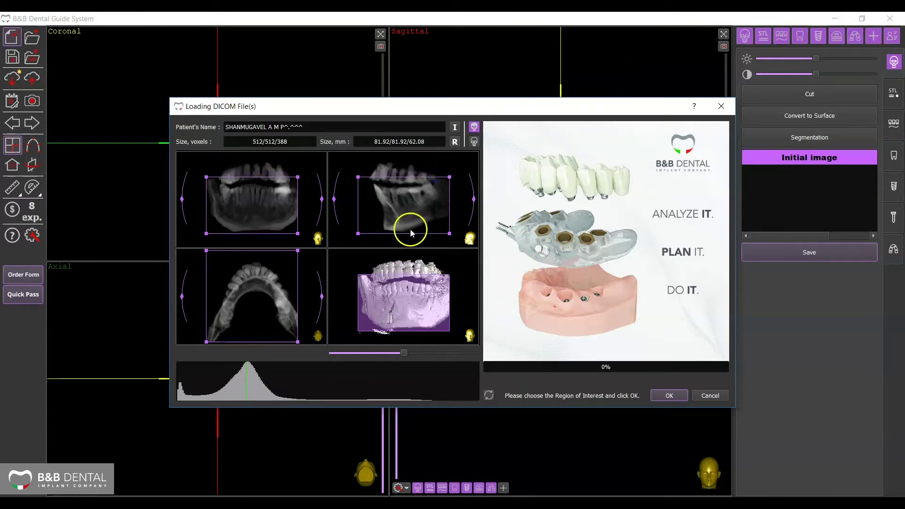
# Trim the front and rear boundaries of the region of interest around the mandible, and load the cropped volume
pyautogui.moveTo(361, 211); pyautogui.dragTo(367, 209)
pyautogui.moveTo(450, 205); pyautogui.dragTo(450, 204)
pyautogui.click(481, 358)
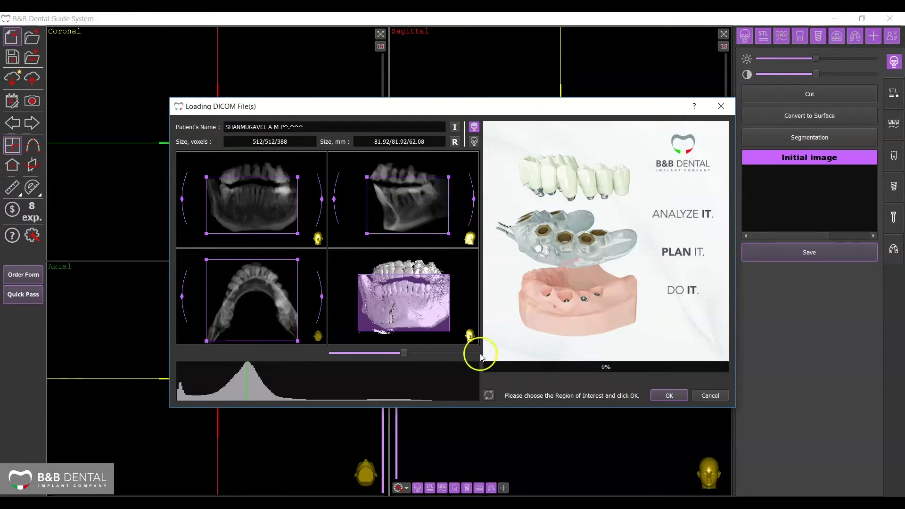
pyautogui.moveTo(445, 348); pyautogui.dragTo(430, 246)
pyautogui.moveTo(448, 212); pyautogui.dragTo(443, 212)
pyautogui.moveTo(404, 301)
pyautogui.mouseDown()
pyautogui.moveTo(394, 234)
pyautogui.moveTo(394, 305)
pyautogui.moveTo(400, 300)
pyautogui.moveTo(381, 305)
pyautogui.moveTo(388, 303)
pyautogui.mouseUp()
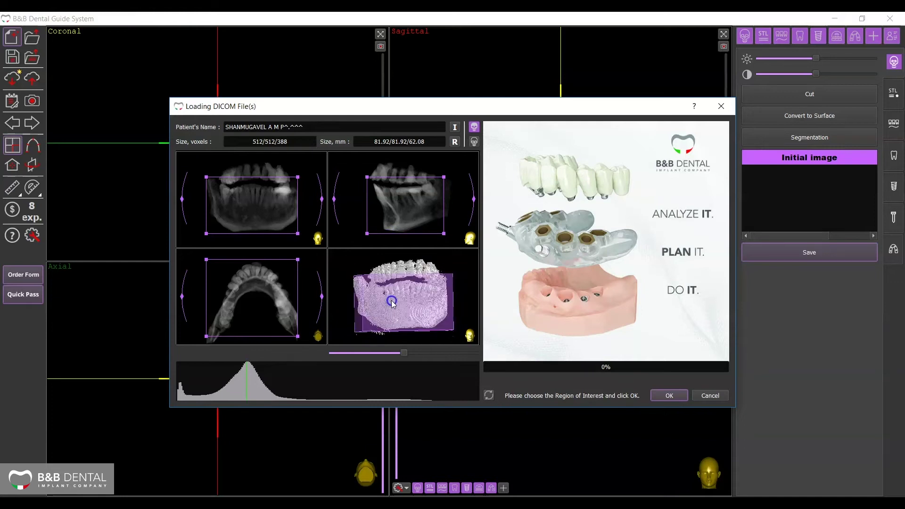
pyautogui.click(669, 396)
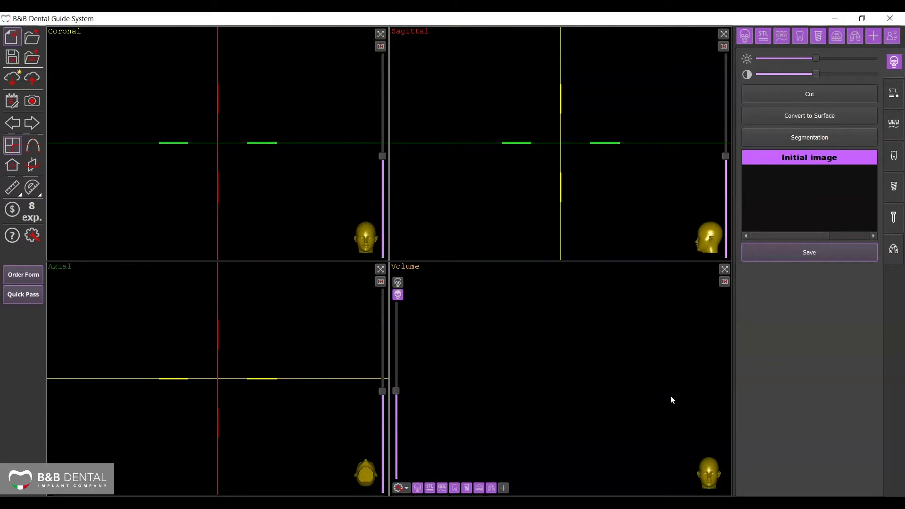
# Outline the remaining upper teeth in the volume view and cut away the selected area
pyautogui.moveTo(544, 362); pyautogui.dragTo(565, 383)
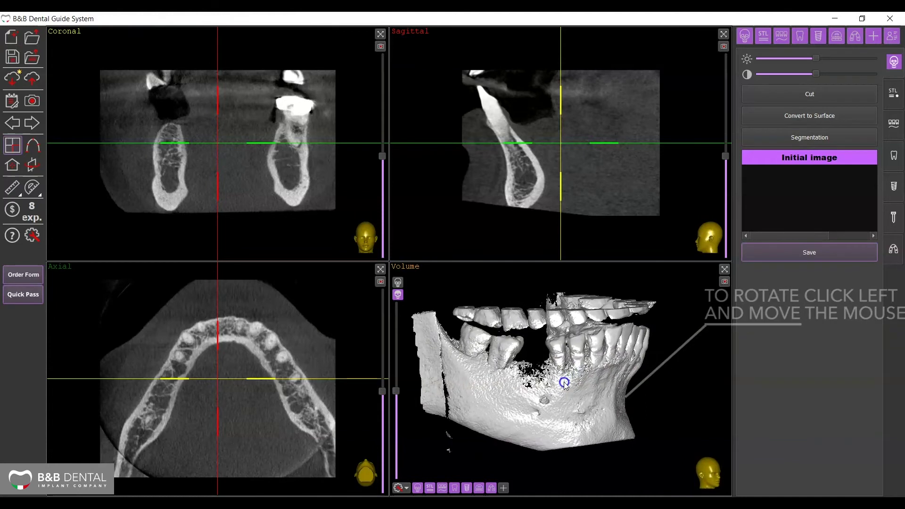
pyautogui.click(824, 100)
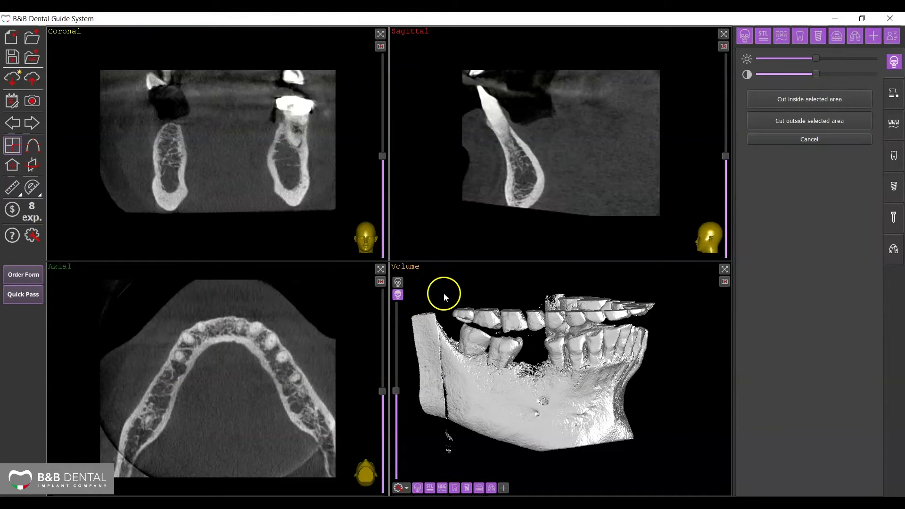
pyautogui.click(448, 318)
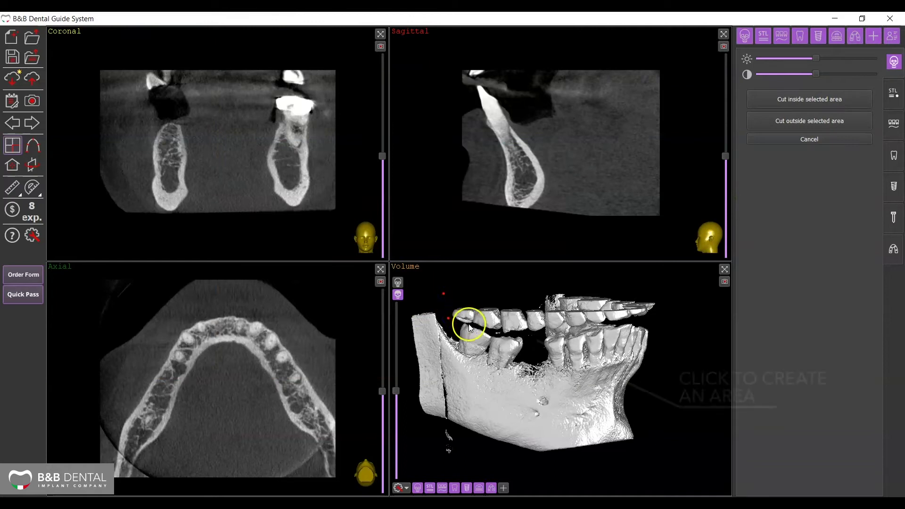
pyautogui.click(495, 332)
pyautogui.click(512, 334)
pyautogui.click(537, 334)
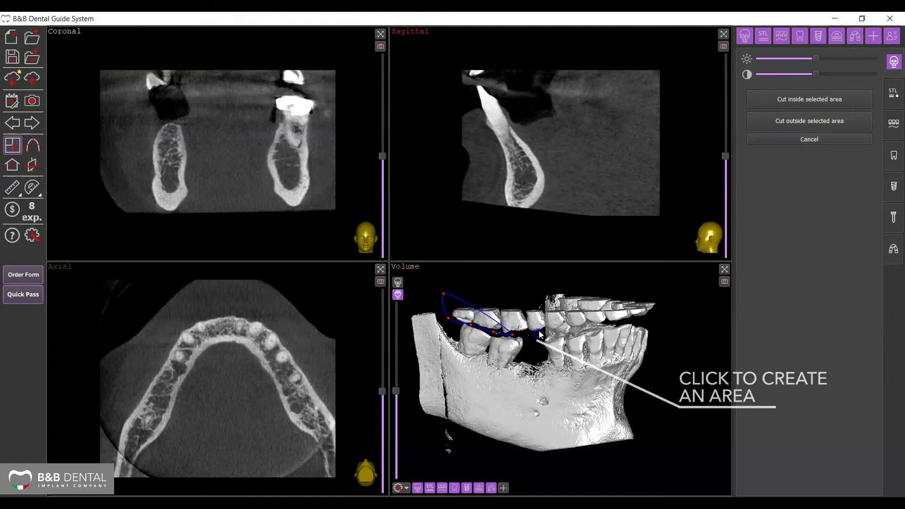
pyautogui.click(545, 302)
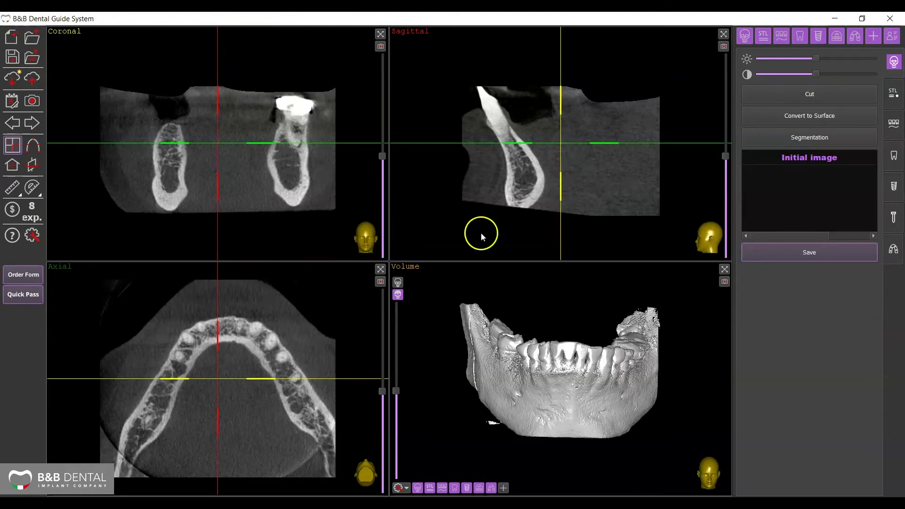
# Set the volume view to radiographic visualization and increase the brightness and contrast of the slice images
pyautogui.moveTo(685, 350)
pyautogui.mouseDown()
pyautogui.moveTo(685, 373)
pyautogui.moveTo(681, 333)
pyautogui.mouseUp()
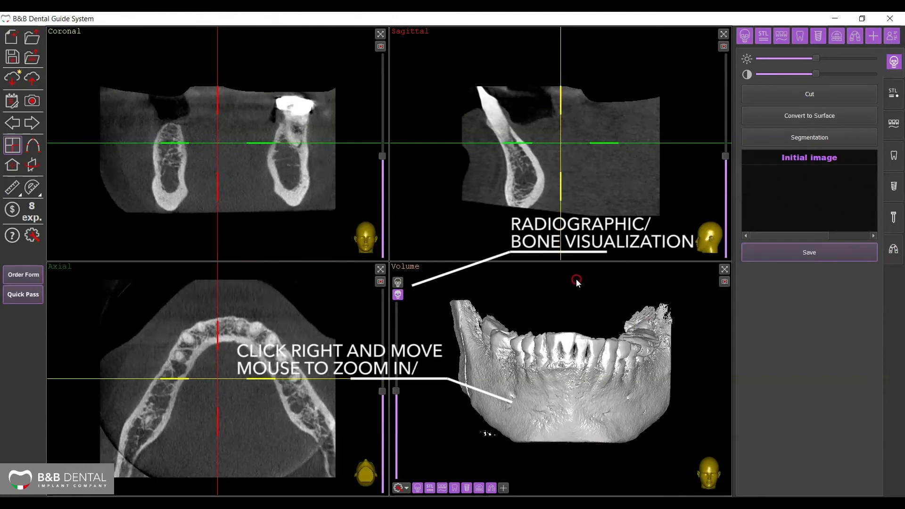
pyautogui.click(398, 282)
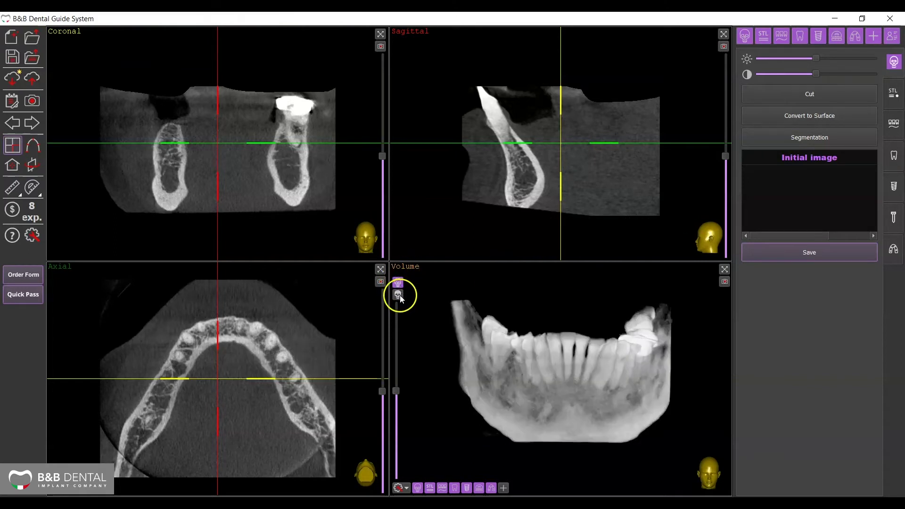
pyautogui.click(398, 295)
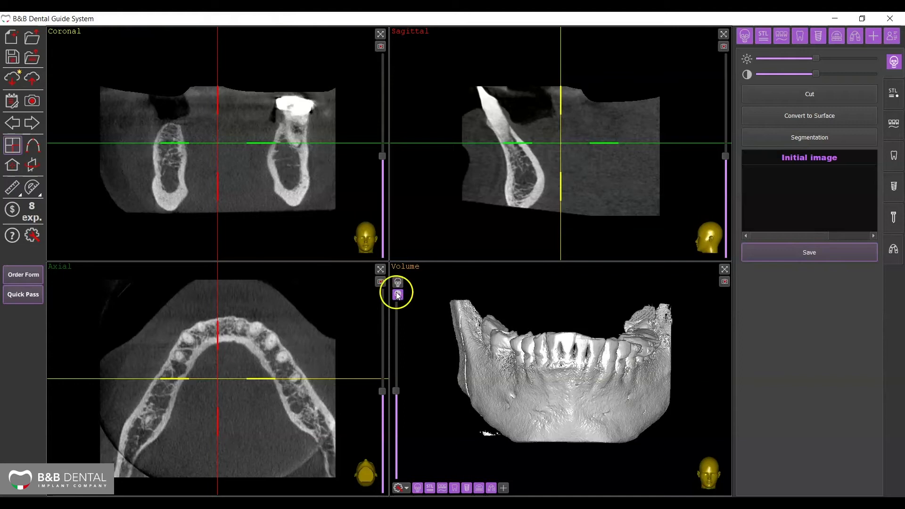
pyautogui.click(399, 283)
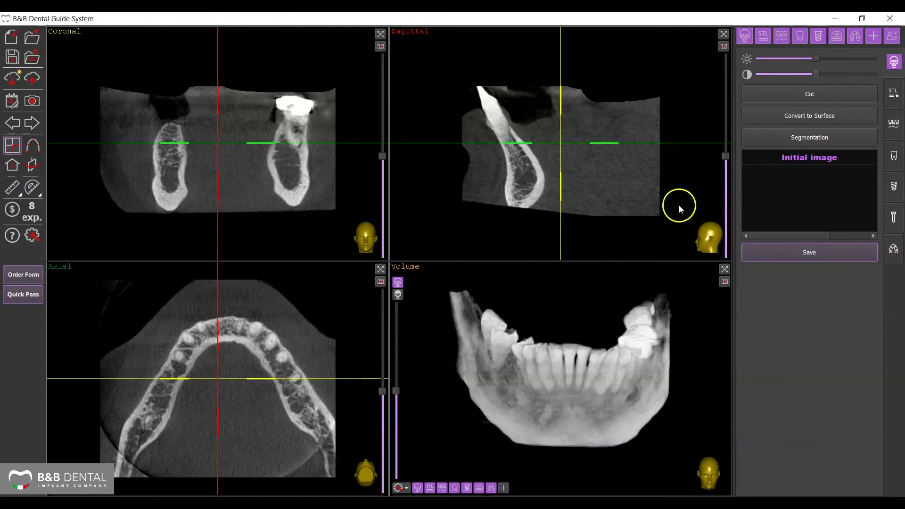
pyautogui.moveTo(815, 59)
pyautogui.mouseDown()
pyautogui.moveTo(845, 61)
pyautogui.moveTo(796, 75)
pyautogui.moveTo(844, 75)
pyautogui.moveTo(816, 76)
pyautogui.moveTo(853, 61)
pyautogui.moveTo(778, 60)
pyautogui.moveTo(830, 60)
pyautogui.moveTo(824, 76)
pyautogui.moveTo(839, 63)
pyautogui.moveTo(824, 75)
pyautogui.mouseUp()
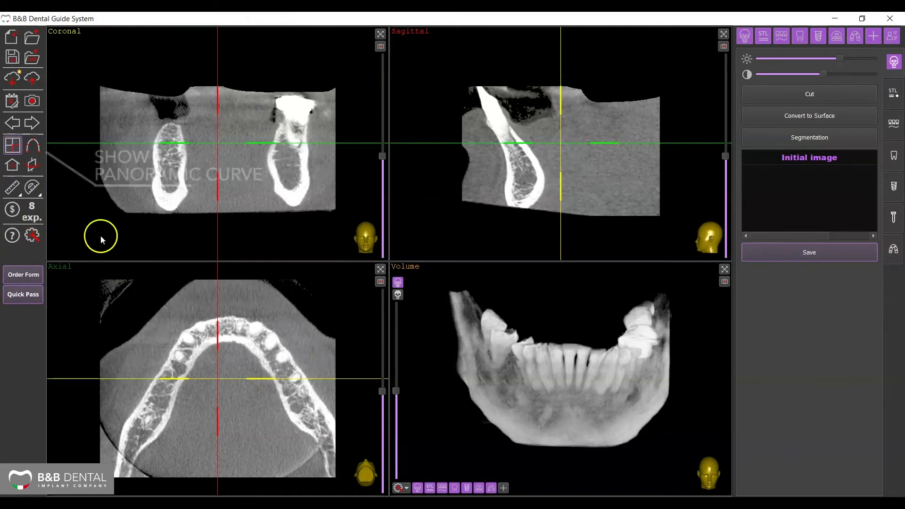
# Show the panoramic curve layout and start a new curve at the rear end of the left-hand jaw branch in the axial view
pyautogui.click(33, 145)
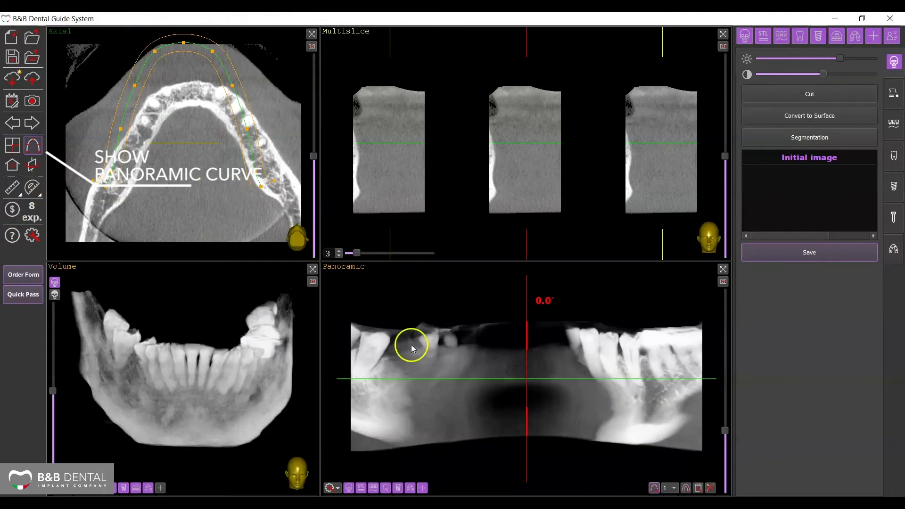
pyautogui.click(653, 488)
pyautogui.scroll(3, 203, 225)
pyautogui.scroll(4, 202, 223)
pyautogui.moveTo(169, 222); pyautogui.dragTo(161, 210)
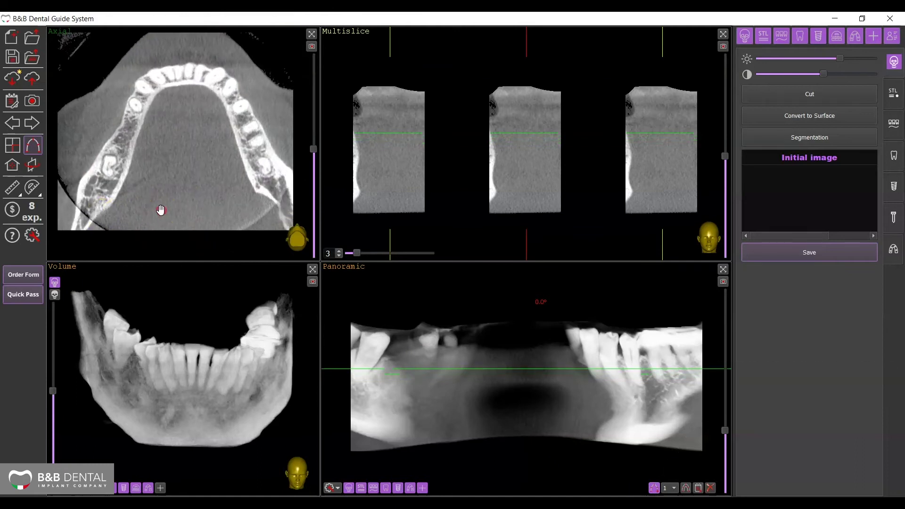
pyautogui.click(82, 225)
# Trace the panoramic curve along the nerve canal of the left-hand jaw branch and around the front of the arch
pyautogui.scroll(-3, 96, 205)
pyautogui.scroll(-5, 96, 205)
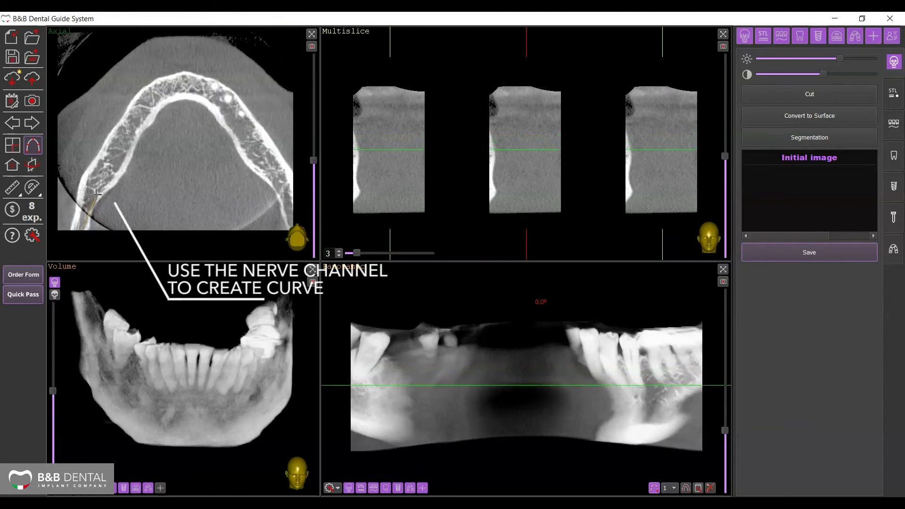
pyautogui.scroll(-4, 99, 190)
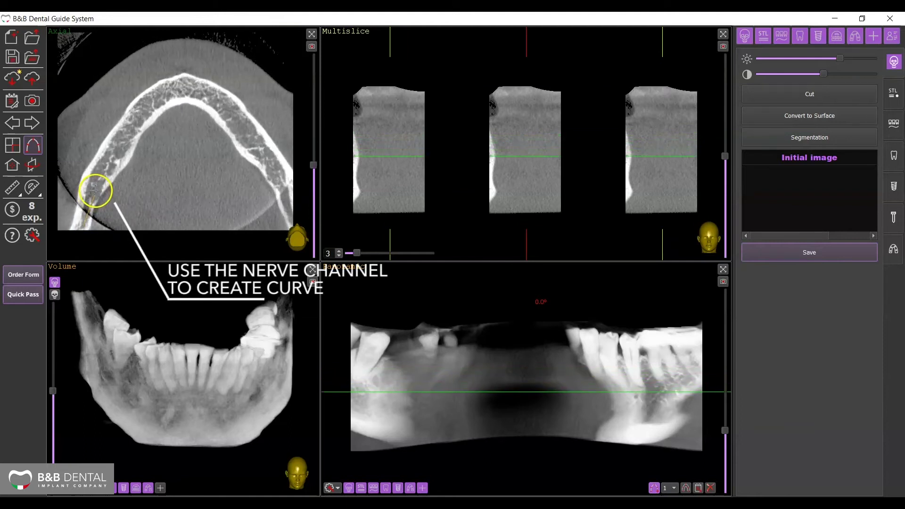
pyautogui.click(102, 183)
pyautogui.scroll(-4, 116, 158)
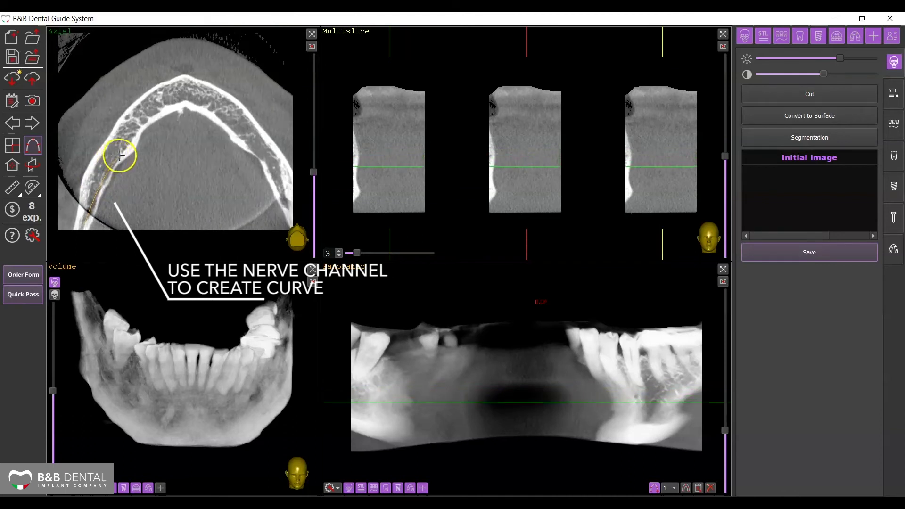
pyautogui.scroll(-3, 124, 137)
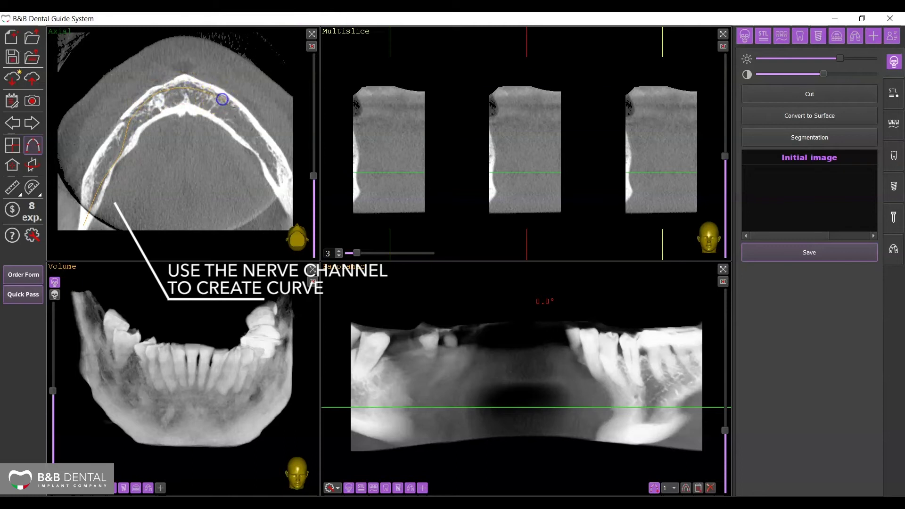
# Continue the panoramic curve along the right-hand nerve canal to the rear end of the jaw and finalize the arch
pyautogui.scroll(3, 232, 105)
pyautogui.scroll(2, 238, 113)
pyautogui.scroll(-3, 242, 112)
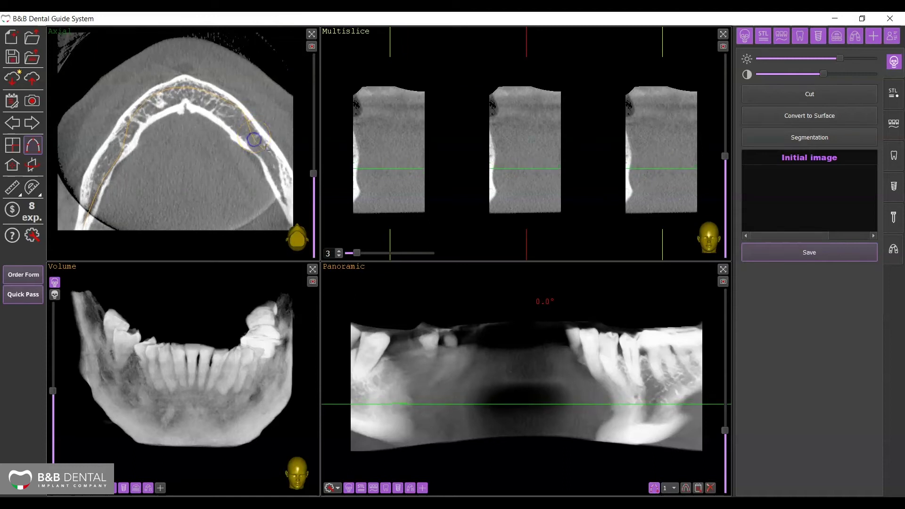
pyautogui.scroll(3, 264, 164)
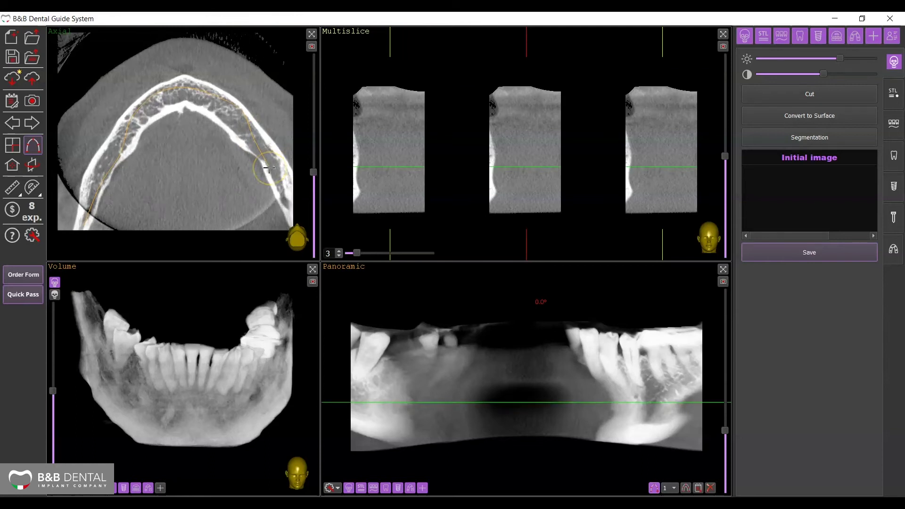
pyautogui.scroll(1, 268, 168)
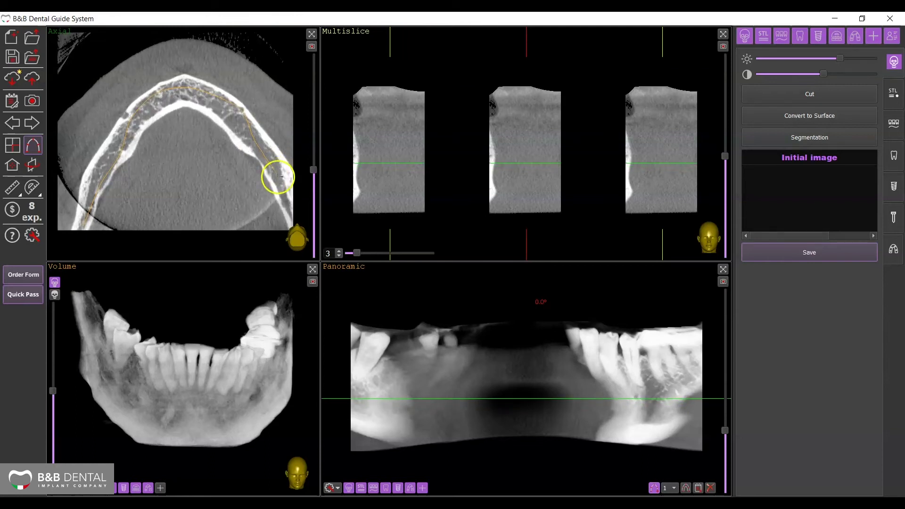
pyautogui.scroll(2, 287, 198)
pyautogui.scroll(4, 287, 198)
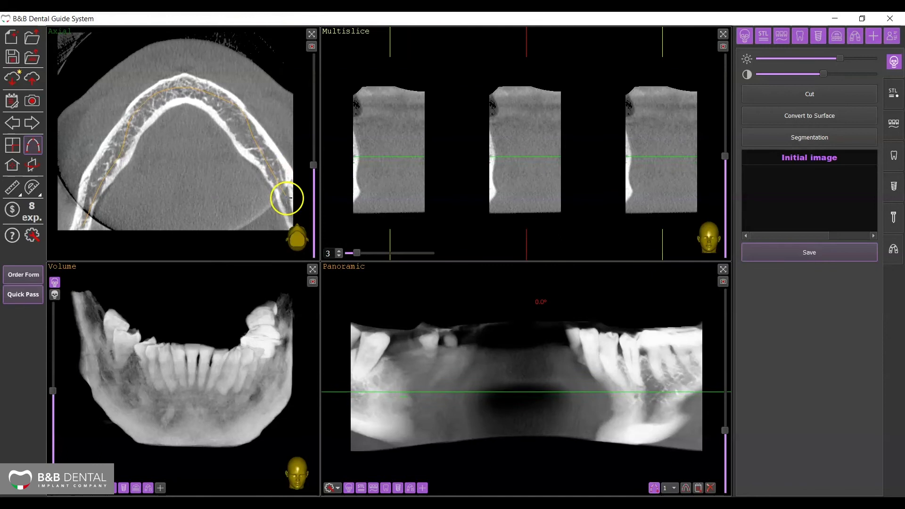
pyautogui.scroll(5, 285, 204)
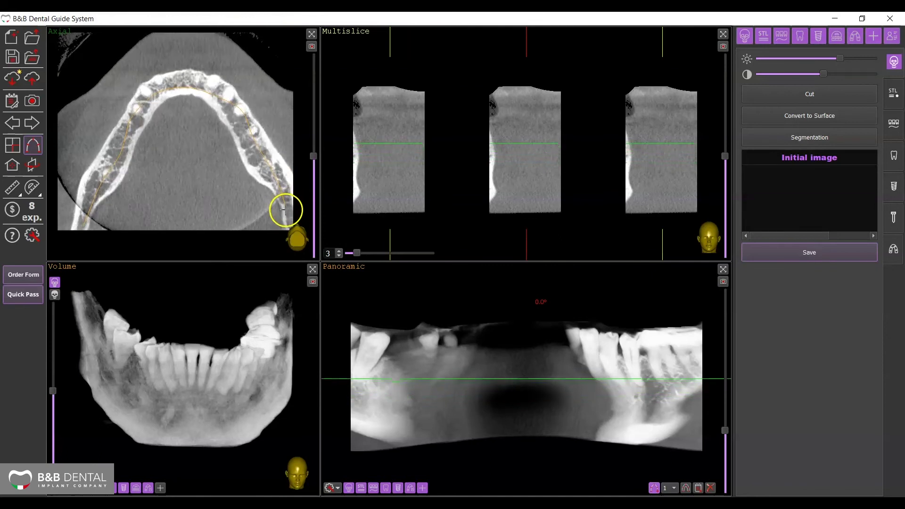
pyautogui.scroll(1, 286, 219)
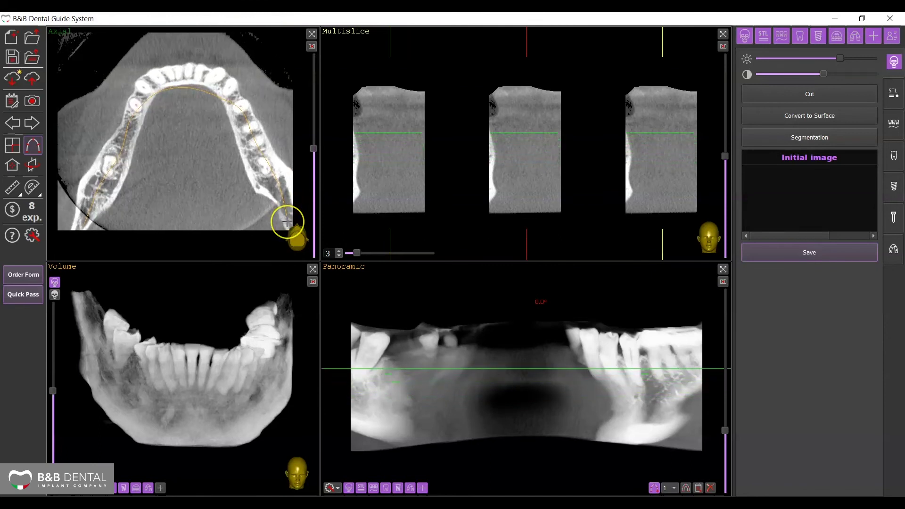
pyautogui.doubleClick(287, 220)
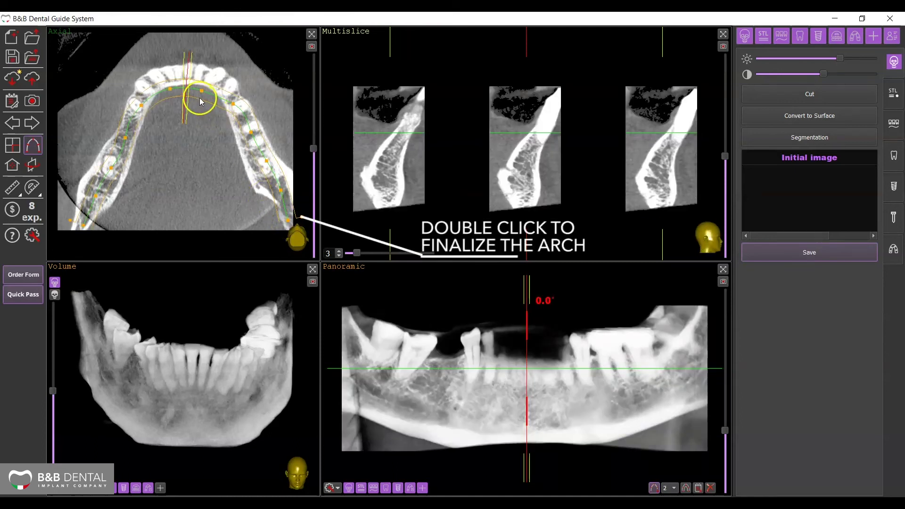
# Move the panoramic curve's control points onto the front and side teeth of the arch, and shift the curve slightly inward
pyautogui.moveTo(201, 90)
pyautogui.mouseDown()
pyautogui.moveTo(200, 74)
pyautogui.moveTo(165, 80)
pyautogui.moveTo(209, 81)
pyautogui.mouseUp()
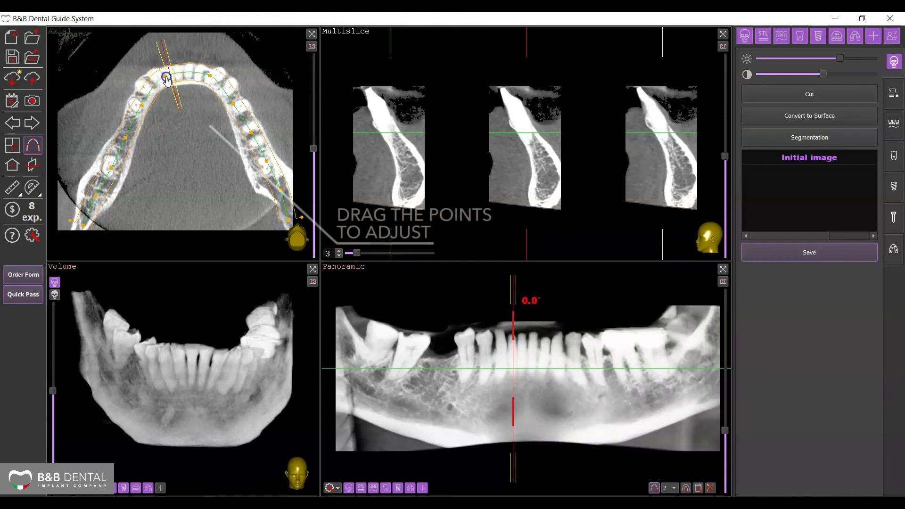
pyautogui.moveTo(166, 77); pyautogui.dragTo(160, 76)
pyautogui.moveTo(141, 110); pyautogui.dragTo(140, 108)
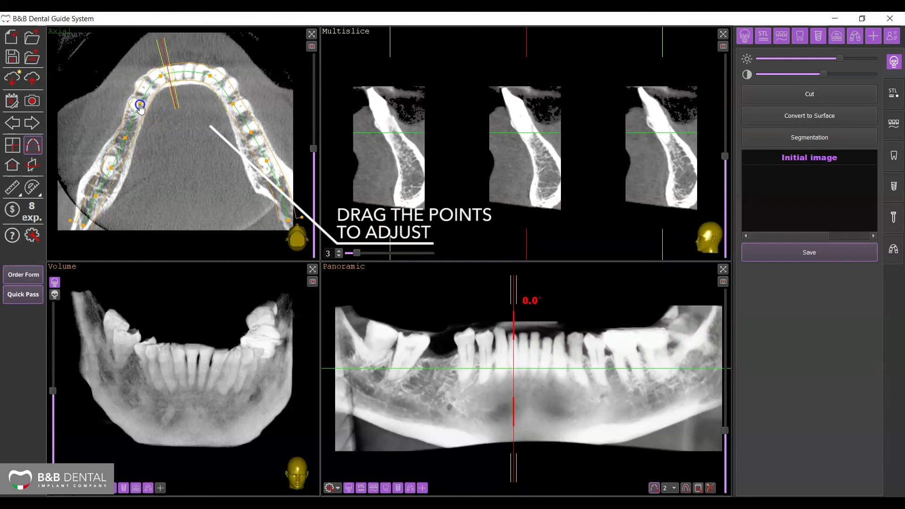
pyautogui.moveTo(233, 103); pyautogui.dragTo(213, 76)
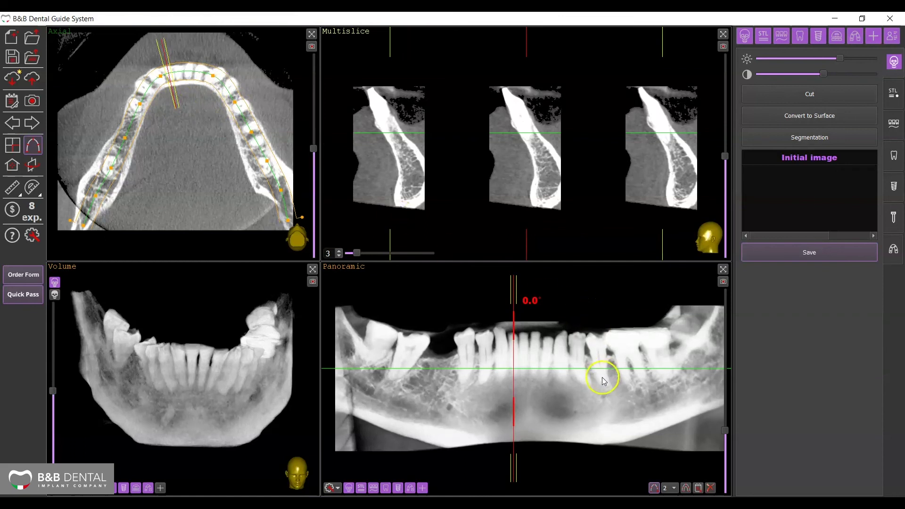
pyautogui.scroll(-2, 602, 379)
pyautogui.scroll(-2, 602, 380)
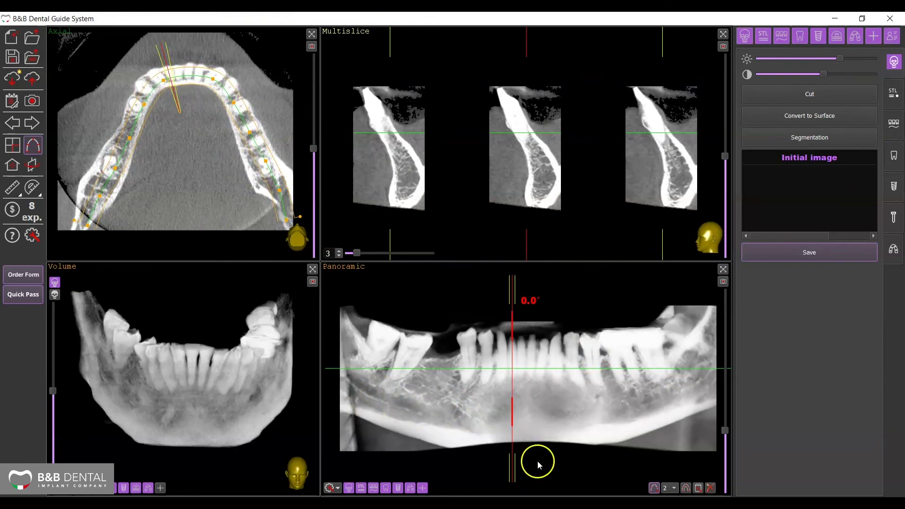
# Select the default panoramic curve 1 and delete it, confirming the deletion
pyautogui.click(671, 488)
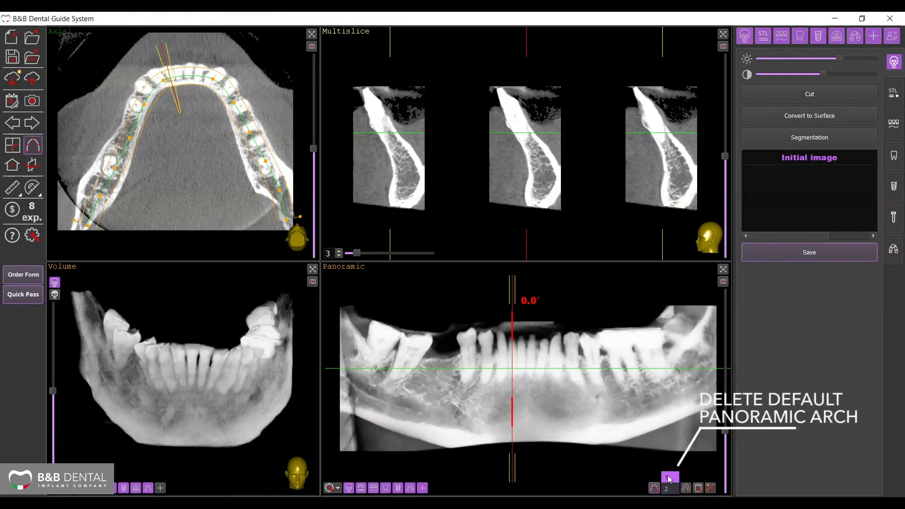
pyautogui.click(667, 476)
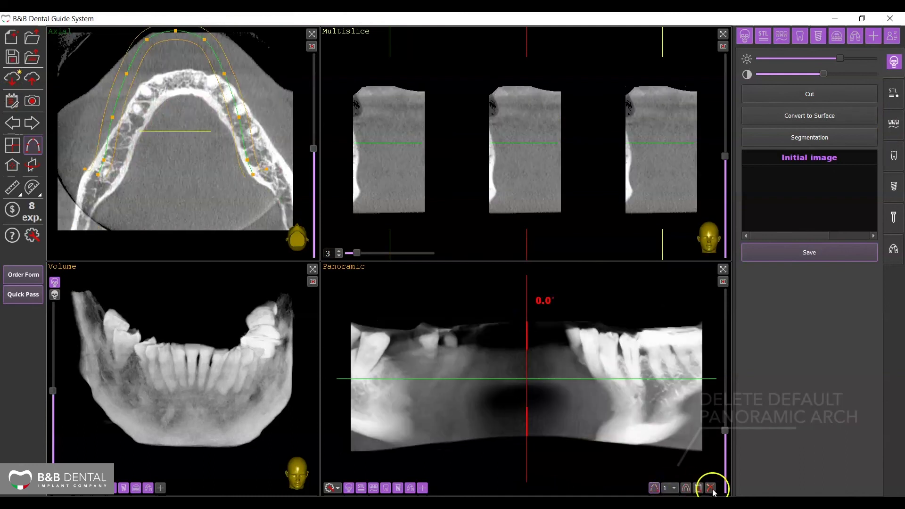
pyautogui.click(711, 488)
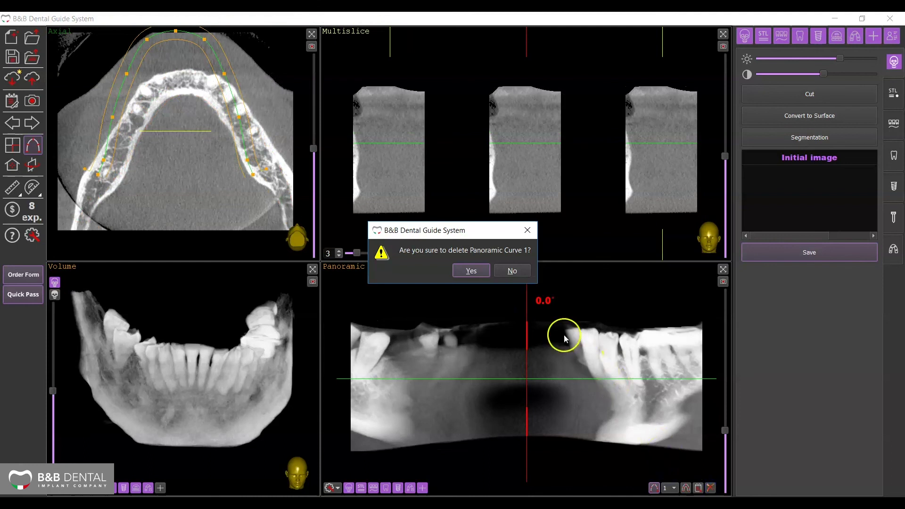
pyautogui.click(471, 271)
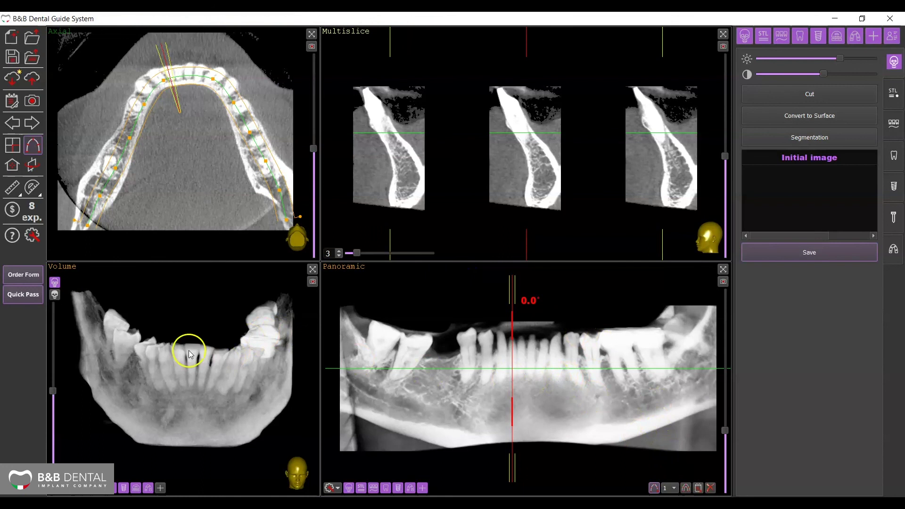
# Switch to the layout with coronal, sagittal, axial and volume views, and tilt the mandible volume slightly
pyautogui.moveTo(190, 348); pyautogui.dragTo(184, 351)
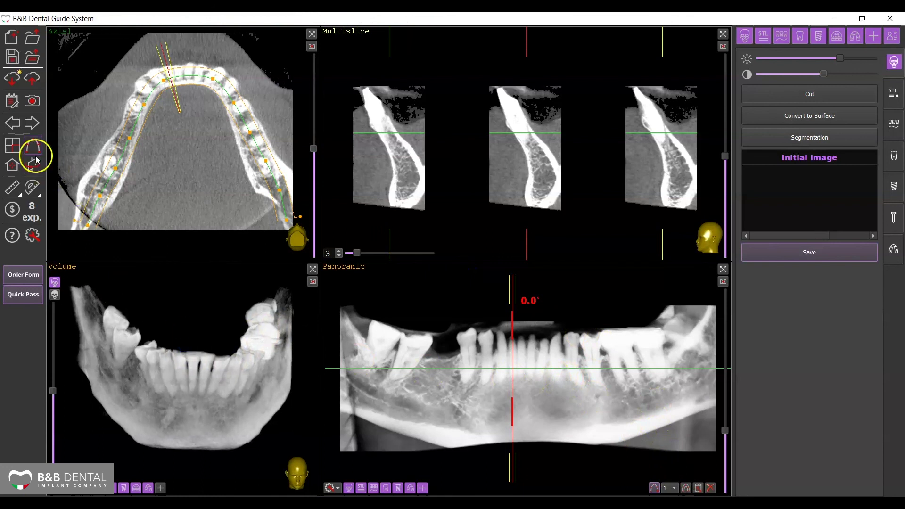
pyautogui.click(13, 149)
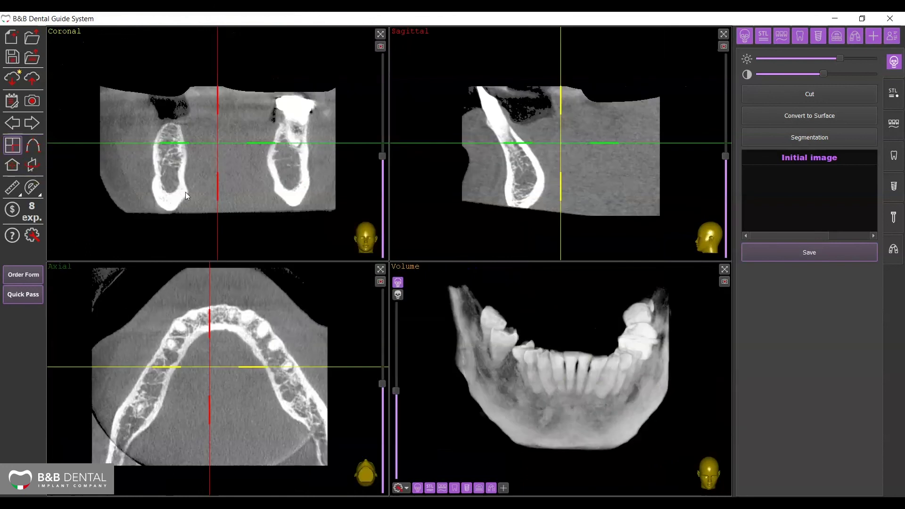
pyautogui.moveTo(599, 317); pyautogui.dragTo(595, 311)
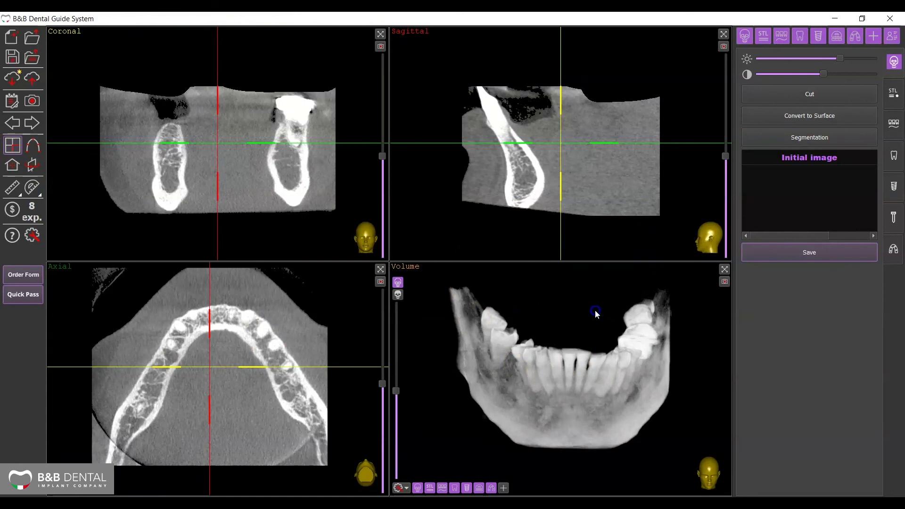